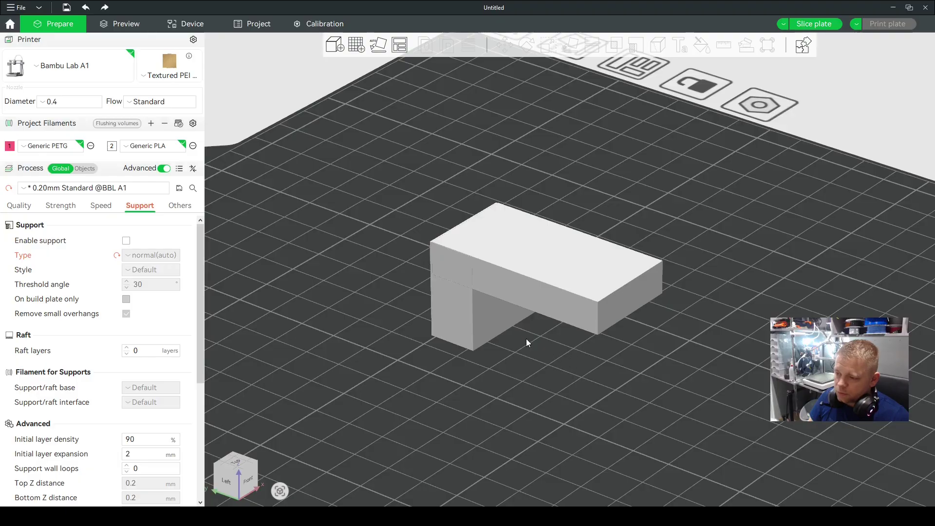
Enable support for the L-shaped overhang model in the process settings
drag(527, 342, 564, 347)
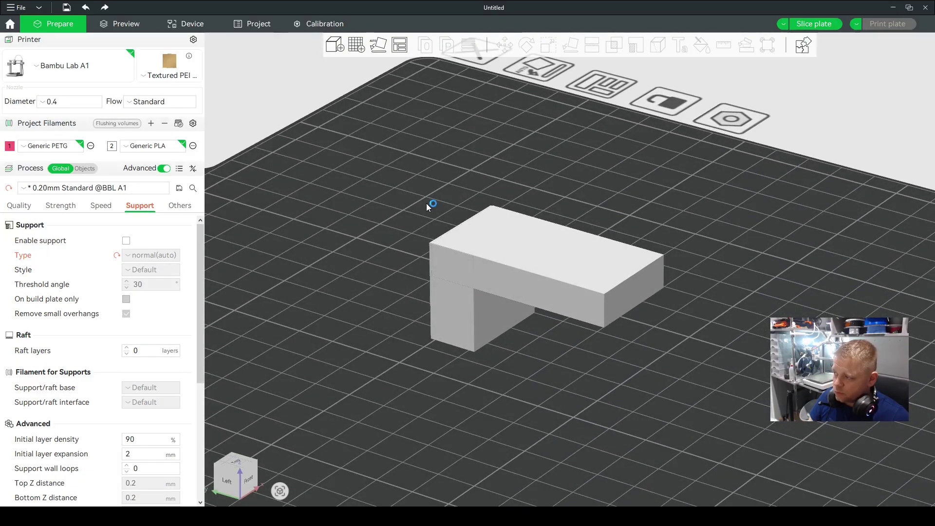
drag(518, 334, 388, 287)
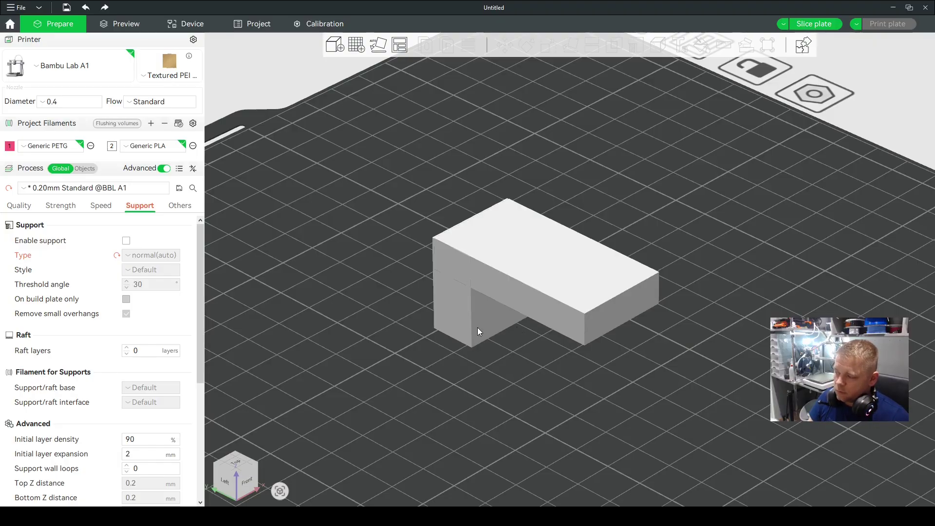
drag(498, 317, 534, 344)
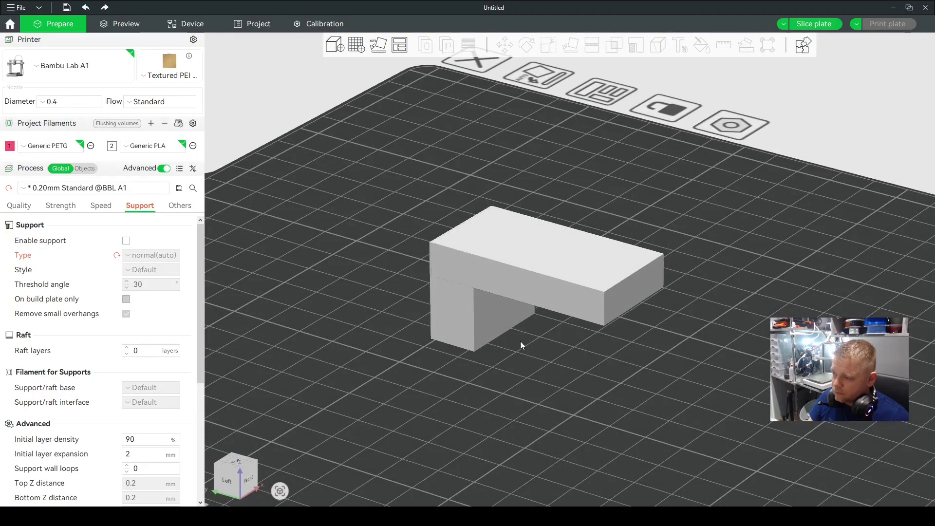
drag(479, 312, 511, 350)
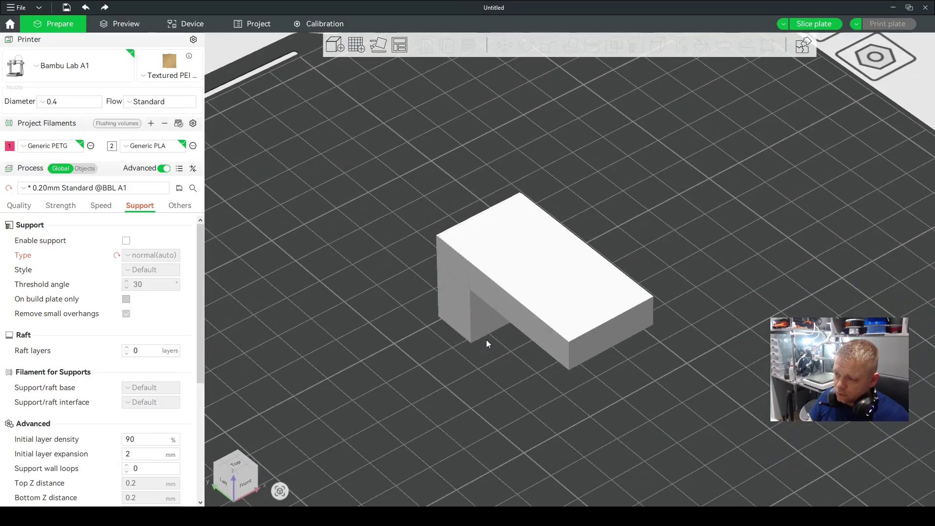
drag(486, 340, 527, 330)
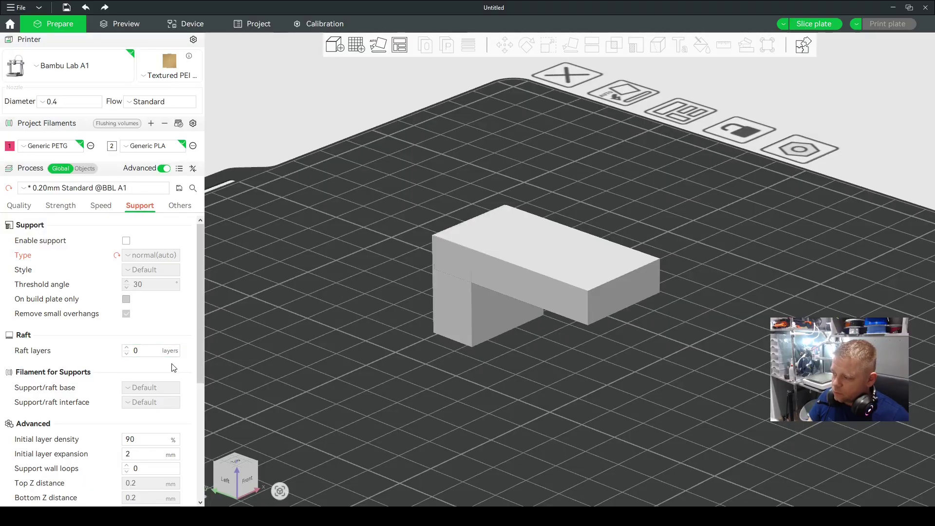
click(126, 241)
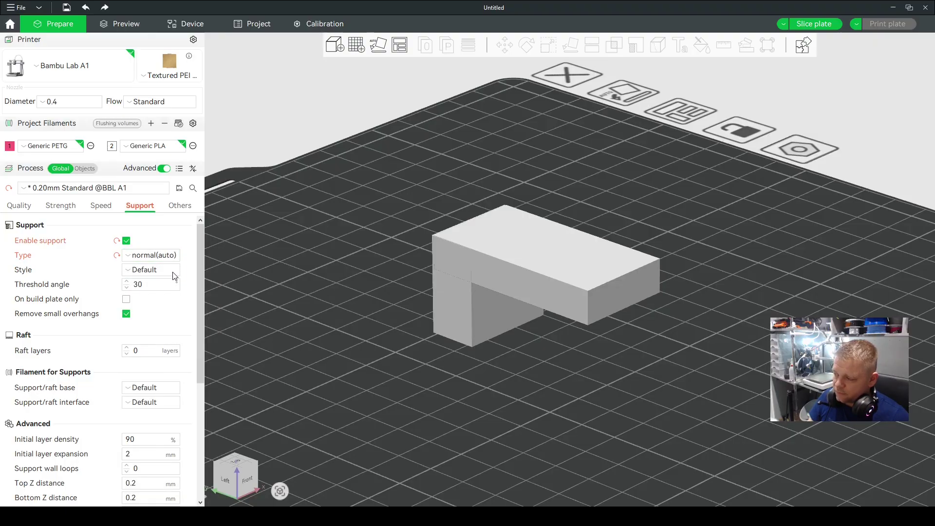
Set the support/raft base filament to filament 1, PETG
mouse_move(419, 375)
mouse_down()
mouse_move(441, 371)
mouse_move(430, 373)
mouse_up()
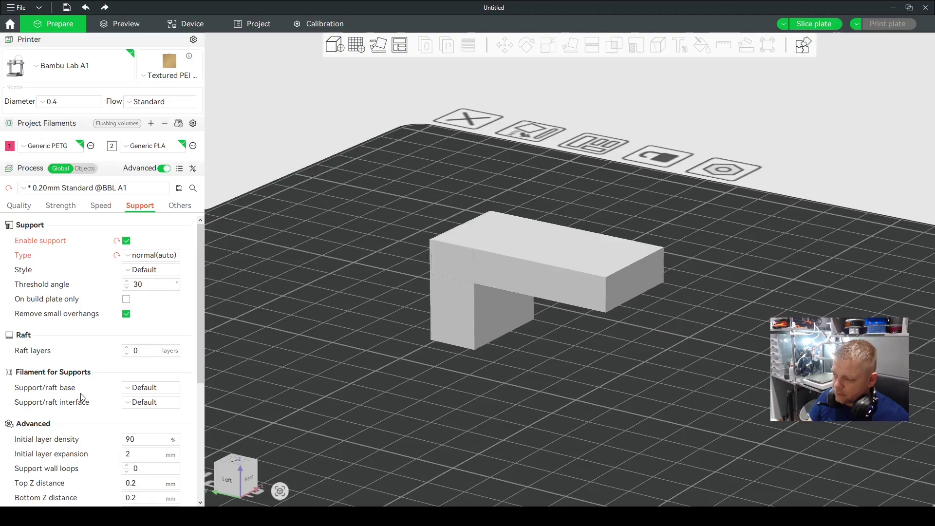
click(152, 387)
click(146, 413)
drag(336, 355, 494, 361)
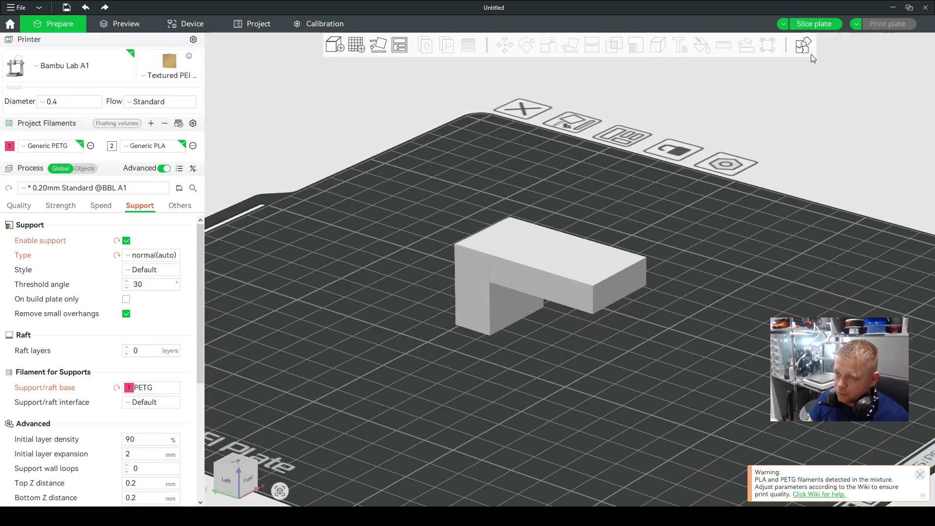
Slice the plate and examine the generated support under the overhang from several sides
click(809, 24)
drag(549, 348, 535, 375)
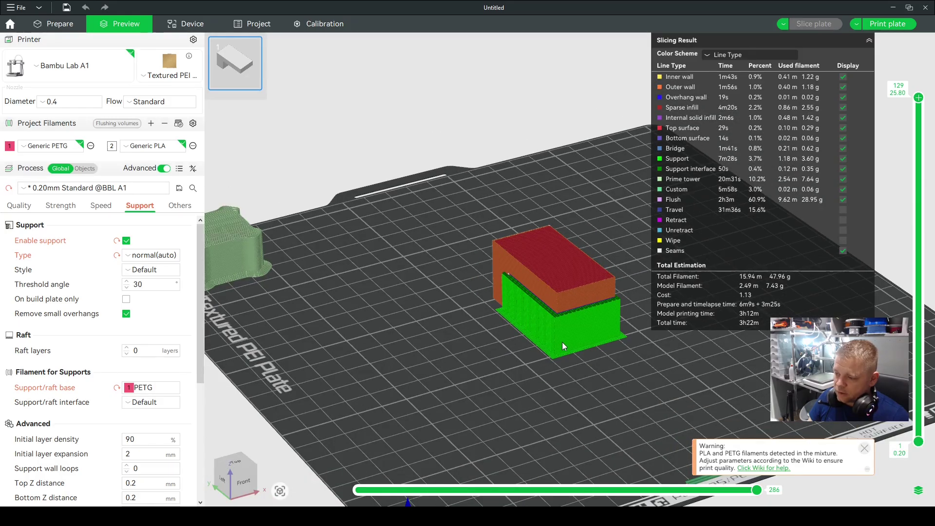
drag(562, 342, 503, 352)
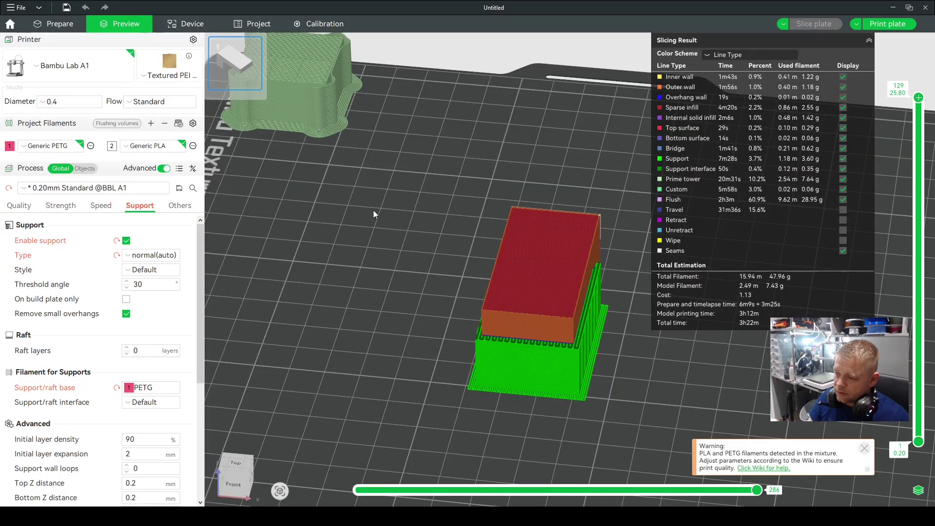
drag(374, 209, 585, 254)
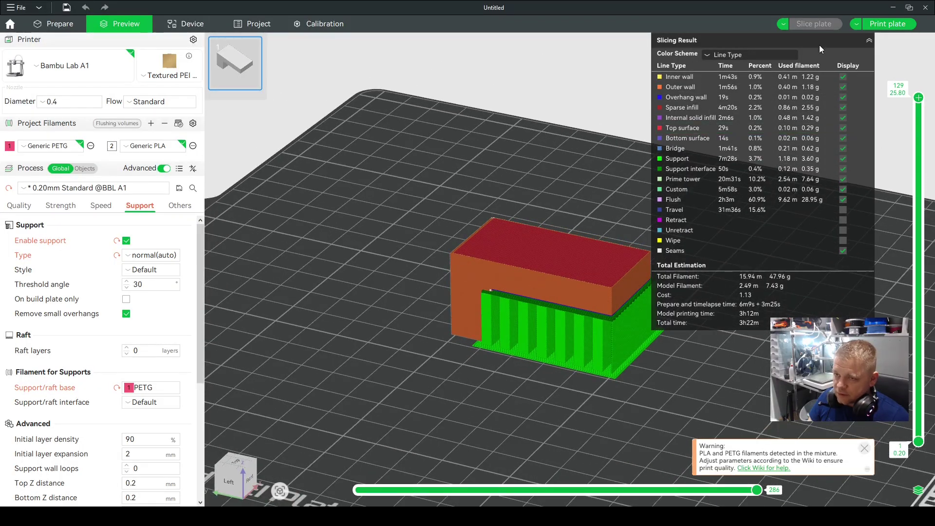
Return the support/raft base filament to Default and set the support/raft interface filament to PETG
click(69, 25)
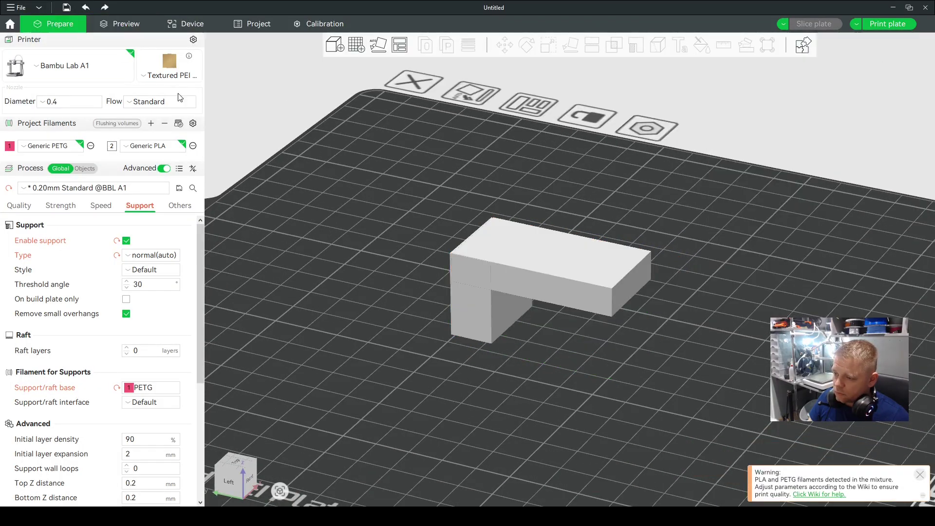
scroll(151, 388, up, 1)
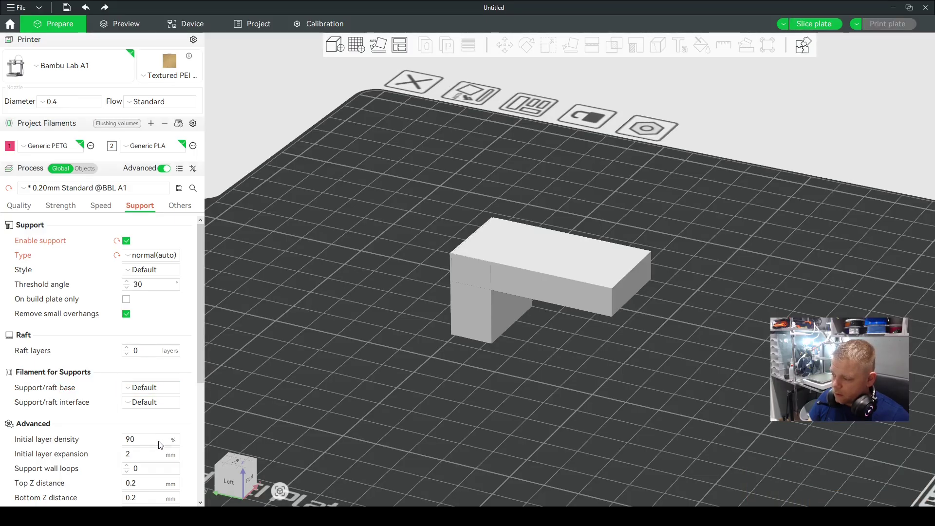
scroll(156, 402, down, 1)
drag(248, 399, 184, 418)
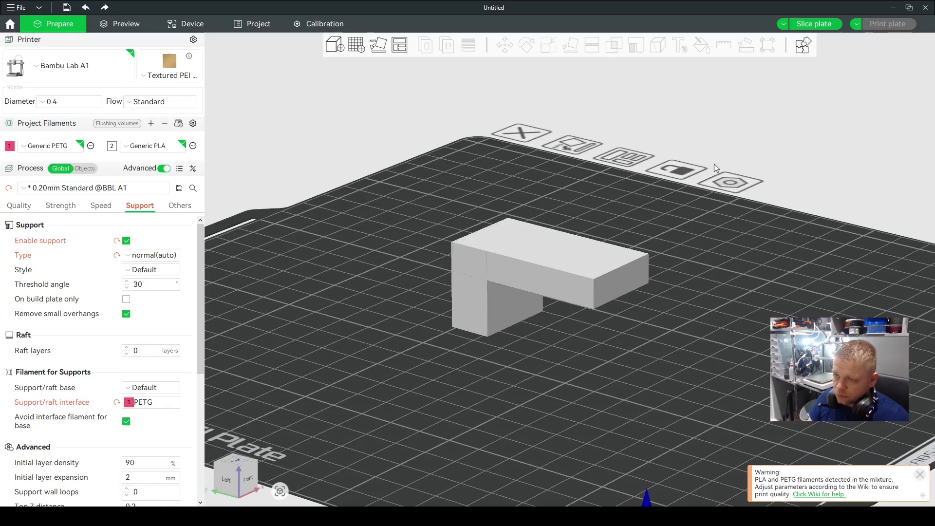
Slice the plate with the PETG interface and examine where the support meets the overhang's underside
click(814, 24)
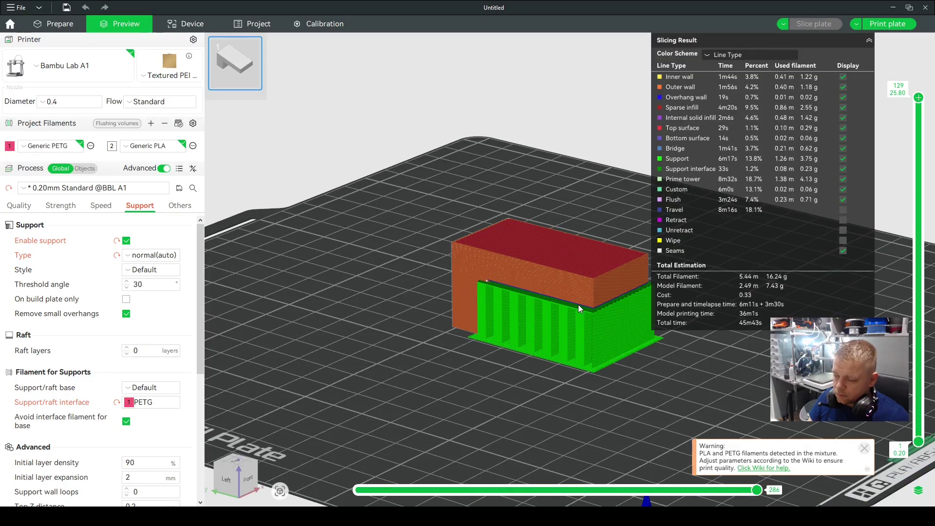
drag(596, 308, 617, 342)
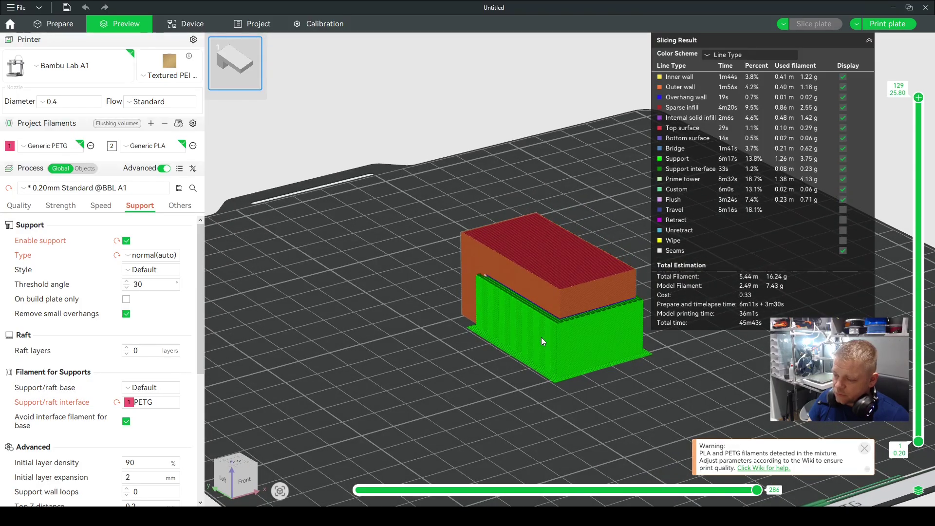
mouse_move(542, 337)
mouse_down()
mouse_move(558, 345)
mouse_move(554, 326)
mouse_up()
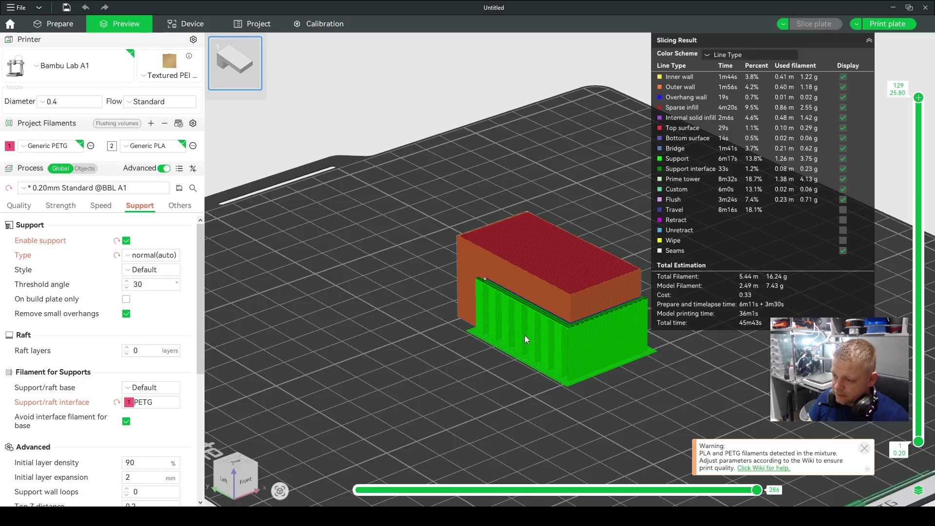
drag(525, 336, 506, 337)
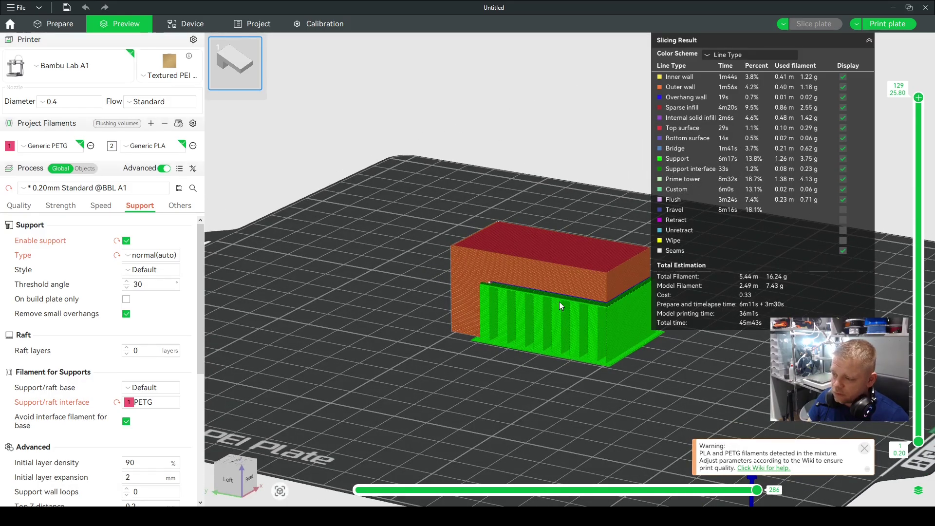
drag(548, 314, 546, 318)
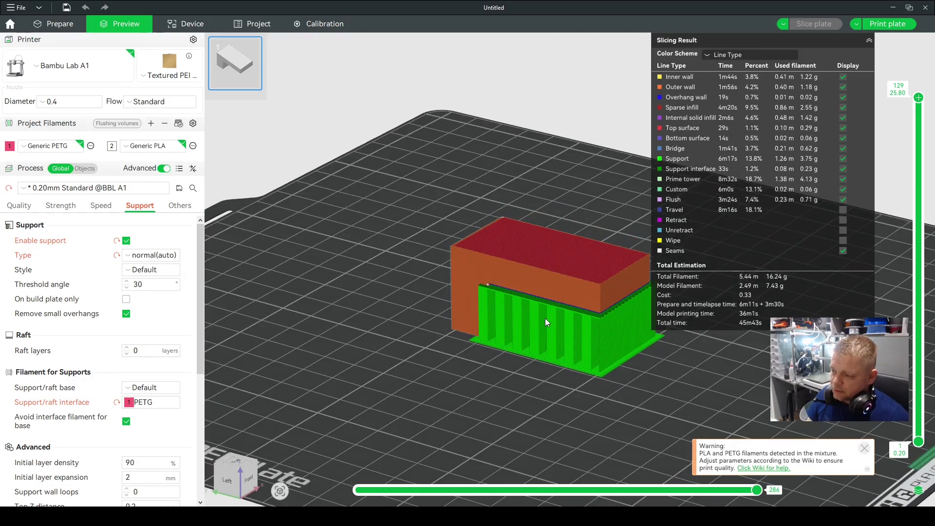
Set both the top Z distance and the bottom Z distance of the supports to 0 mm
scroll(172, 371, down, 5)
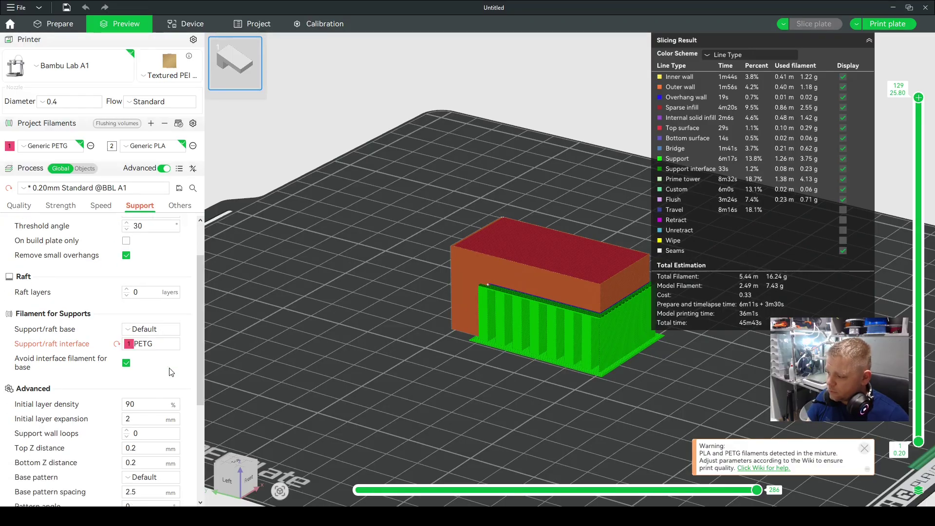
scroll(172, 371, down, 1)
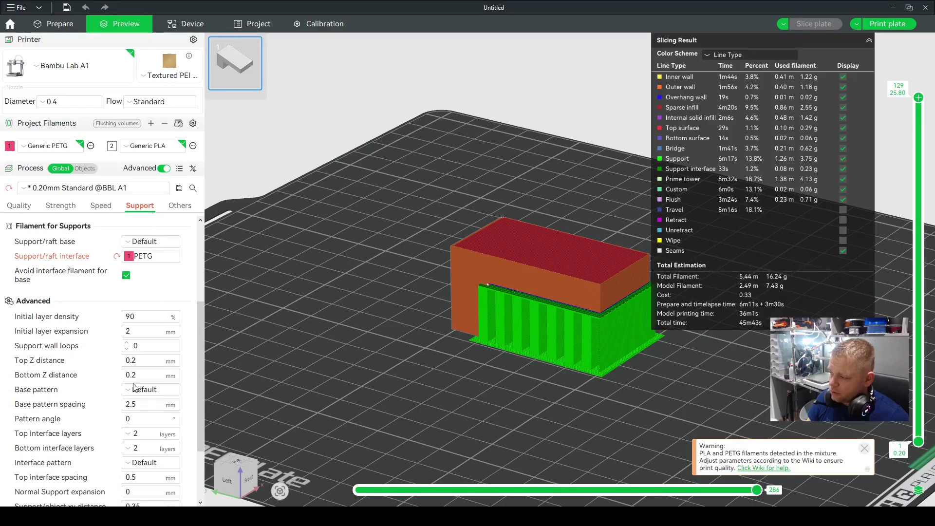
double_click(152, 361)
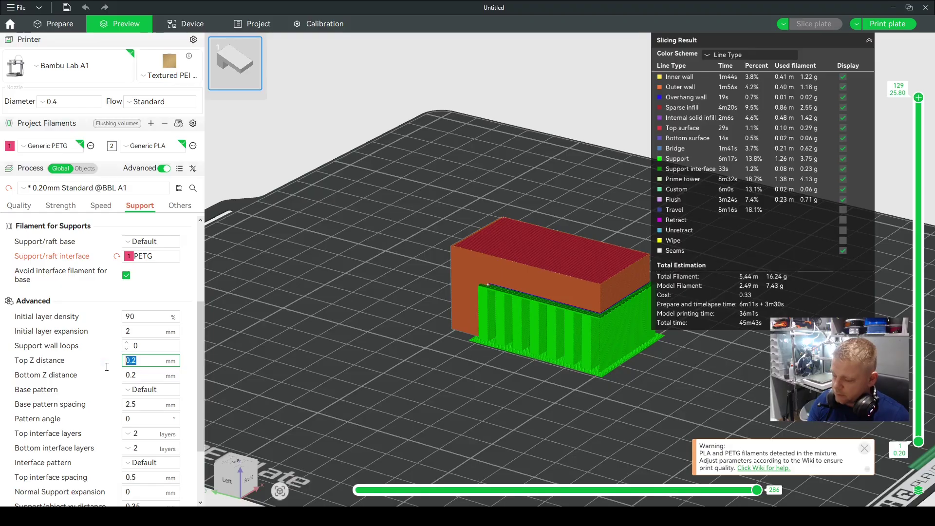
text(0)
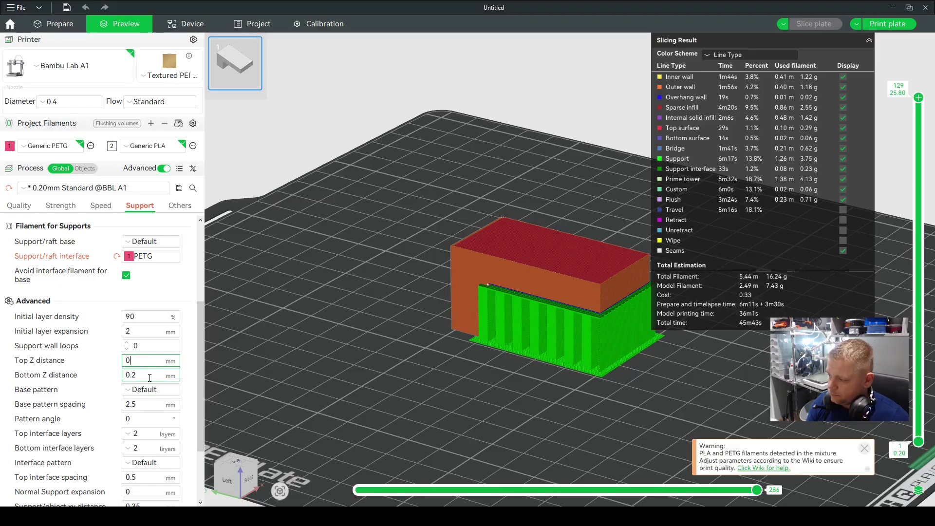
double_click(157, 376)
text(0)
click(164, 363)
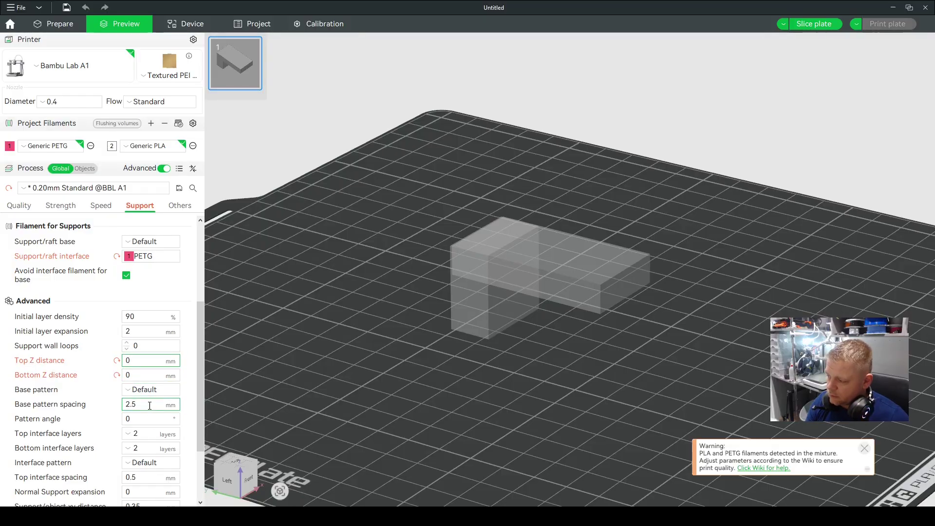
Set the support's top interface spacing to 0 mm
scroll(150, 406, down, 3)
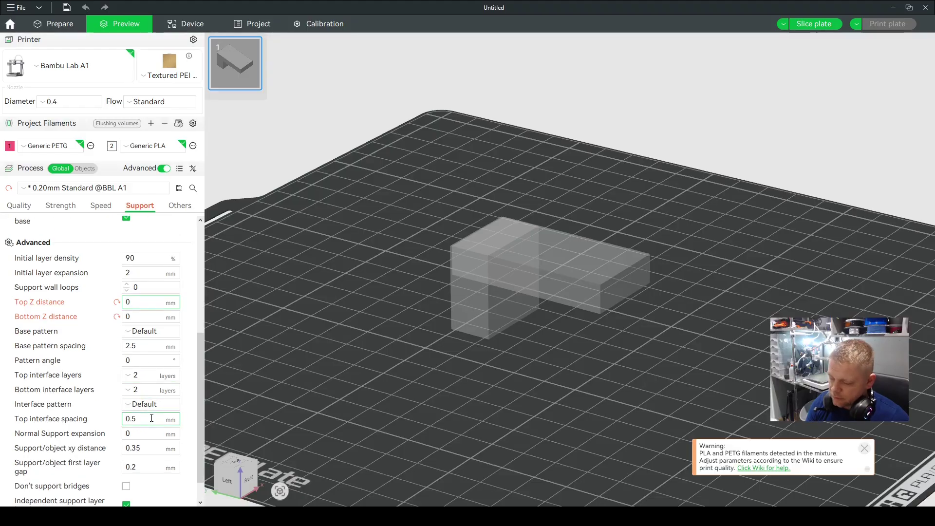
click(152, 418)
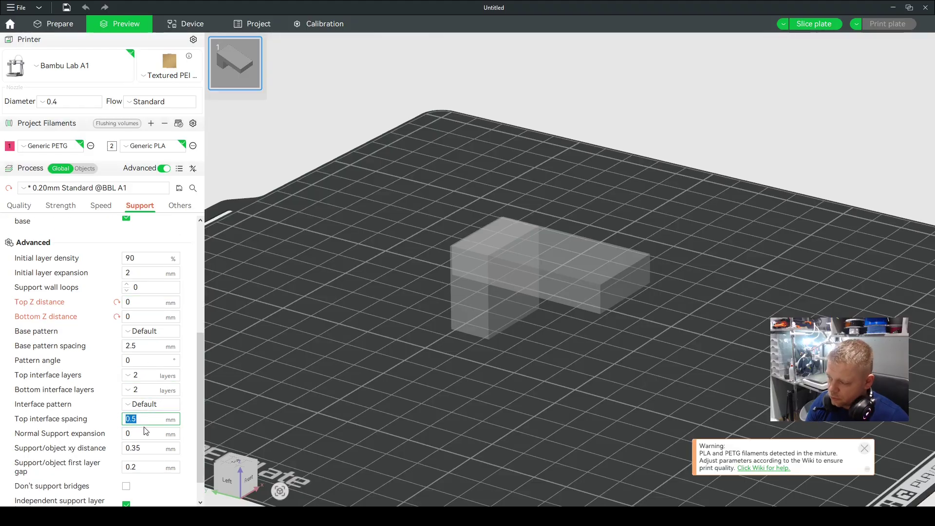
text(0)
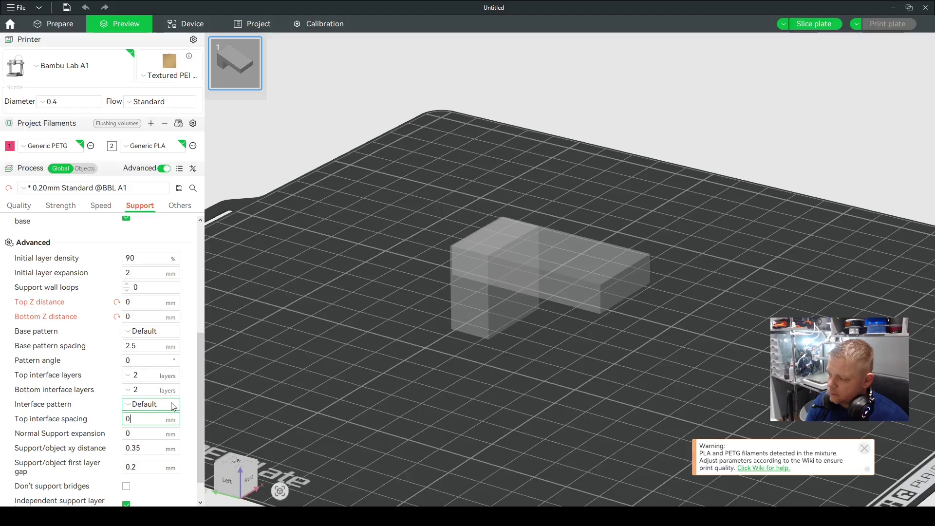
key(Return)
Review the support settings, slice the plate again and inspect the contact between interface layers and overhang
scroll(100, 409, down, 1)
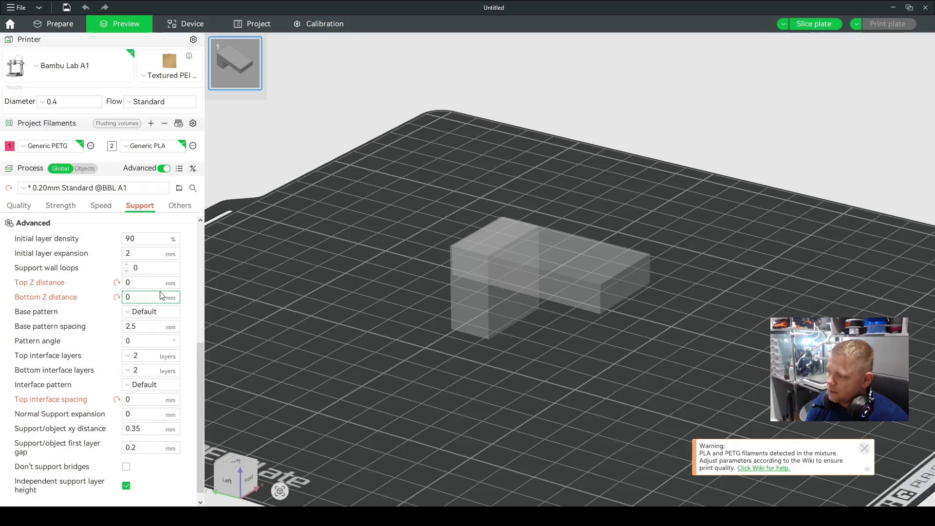
scroll(159, 316, up, 5)
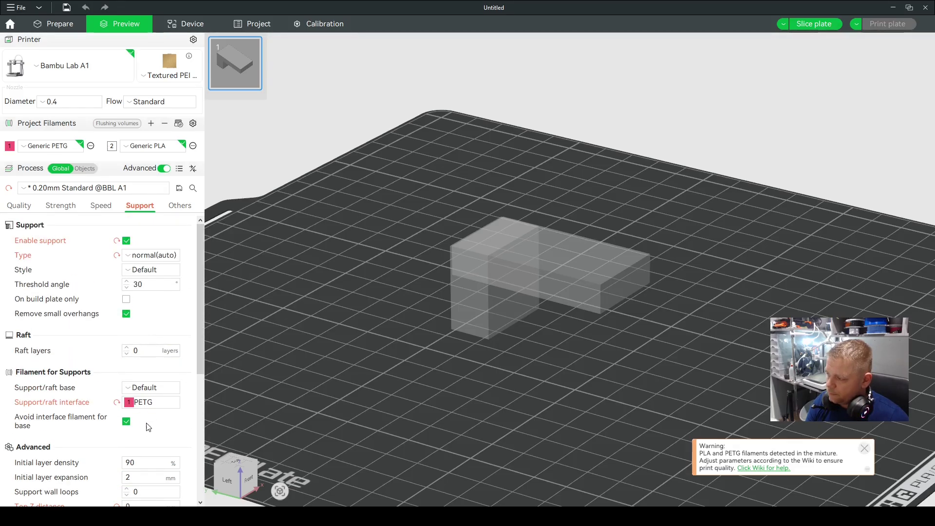
click(819, 24)
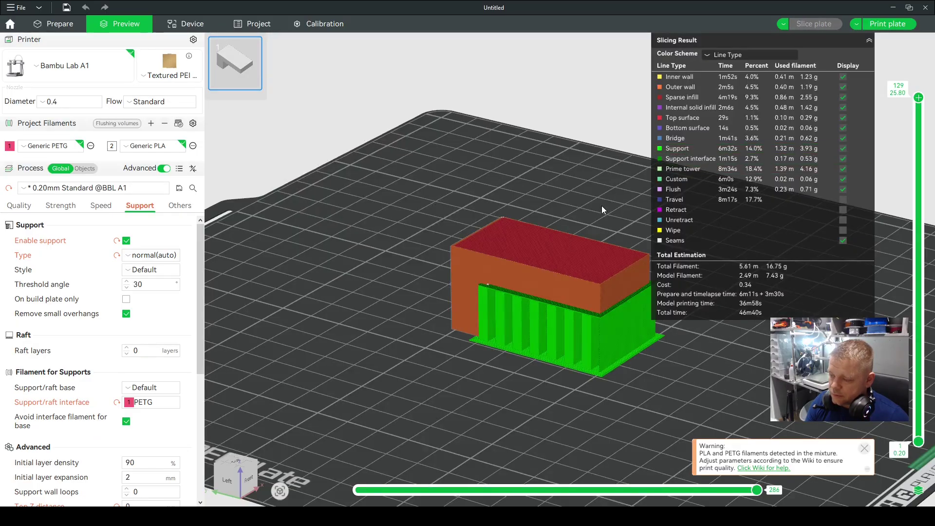
mouse_move(601, 206)
mouse_down()
mouse_move(567, 206)
mouse_move(597, 206)
mouse_up()
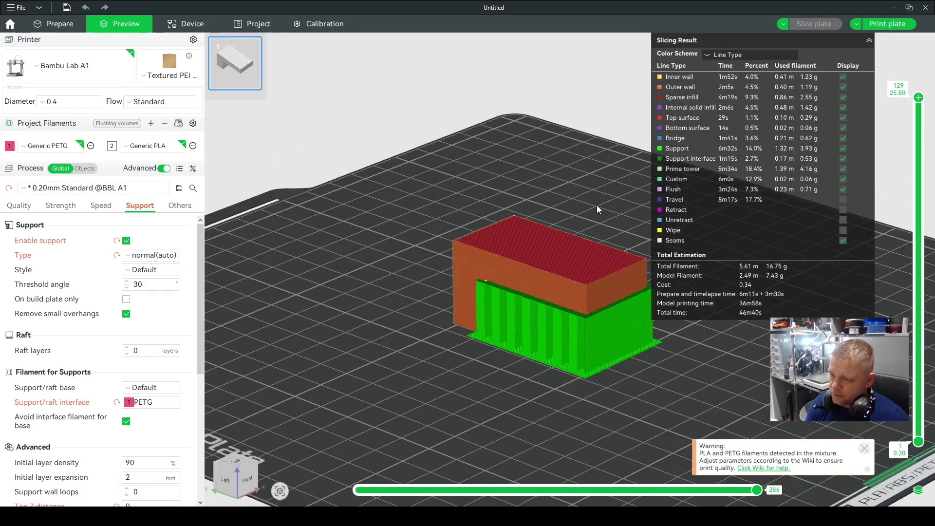
scroll(586, 333, up, 2)
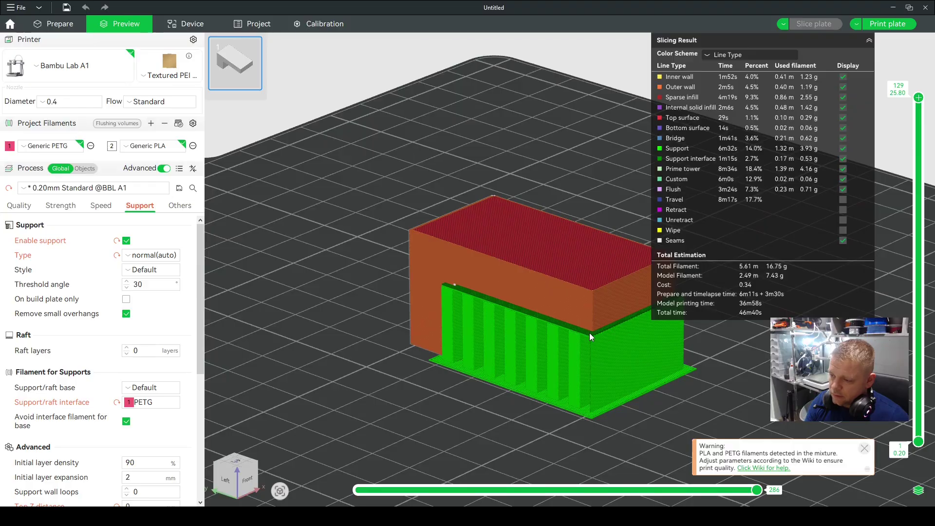
drag(590, 333, 538, 315)
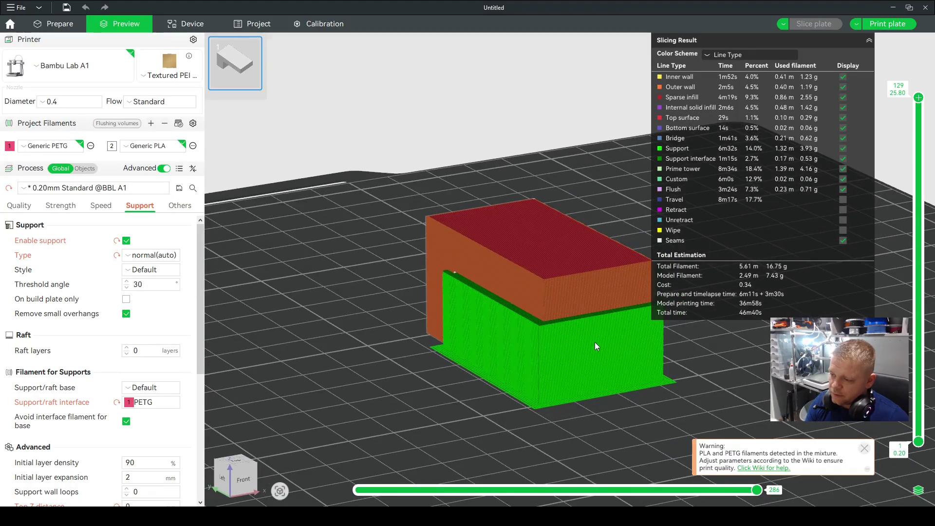
drag(595, 341, 570, 312)
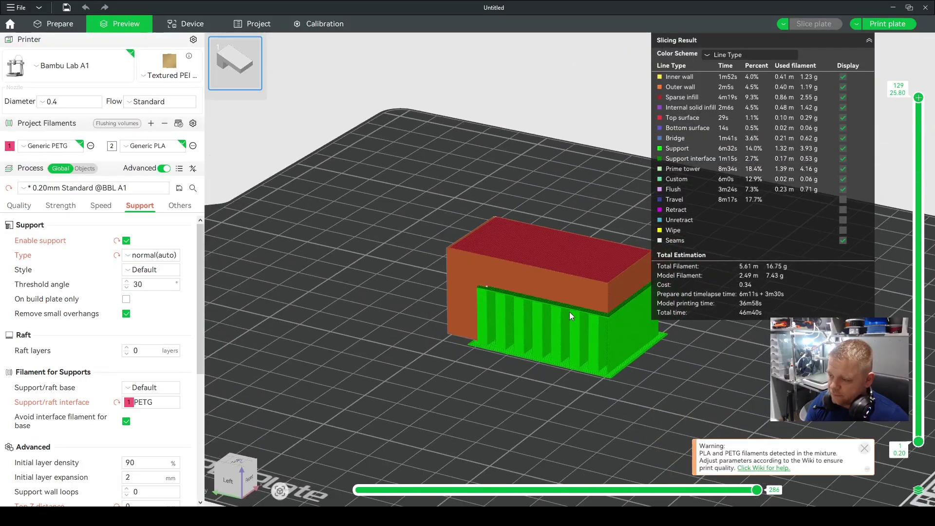
right_drag(570, 312, 497, 337)
drag(457, 300, 497, 300)
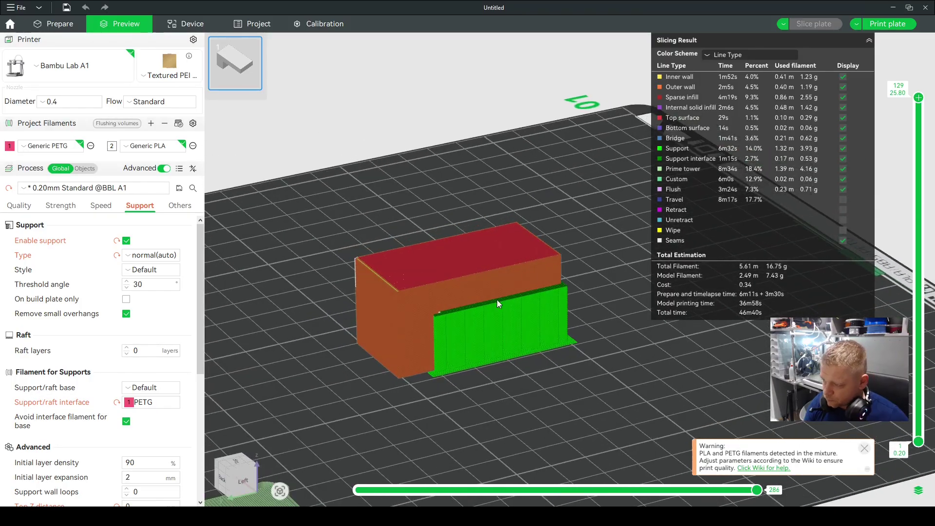
Examine the sliced overhang, its support block and the interface layers between them from several sides
drag(436, 289, 445, 330)
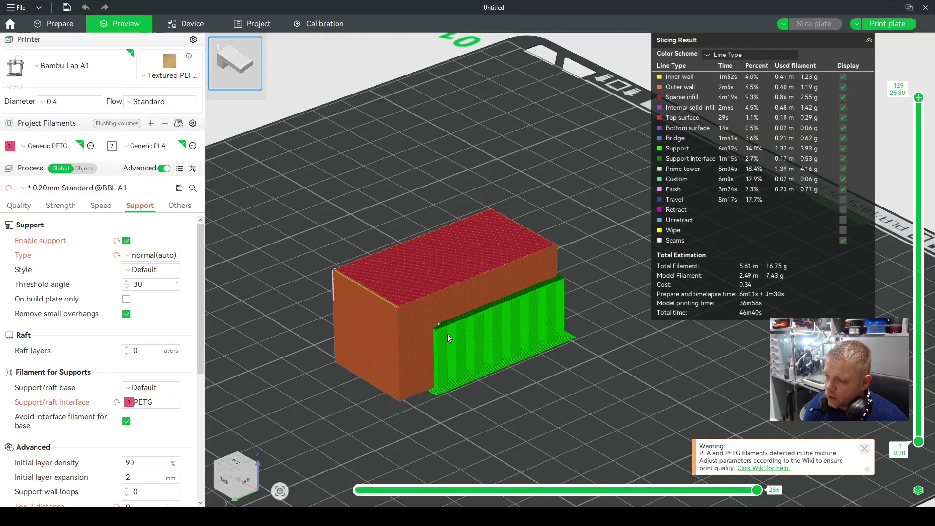
scroll(440, 335, up, 2)
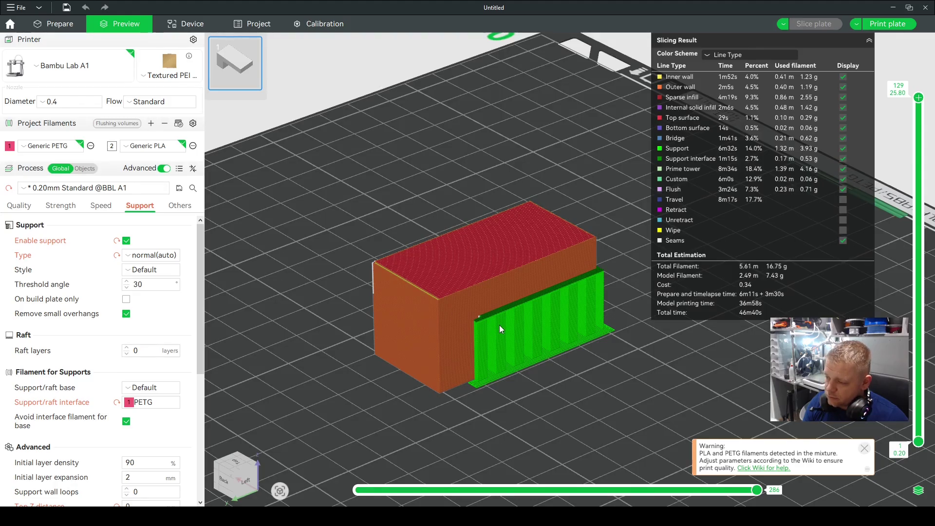
mouse_move(499, 325)
mouse_down()
mouse_move(420, 322)
mouse_move(494, 323)
mouse_up()
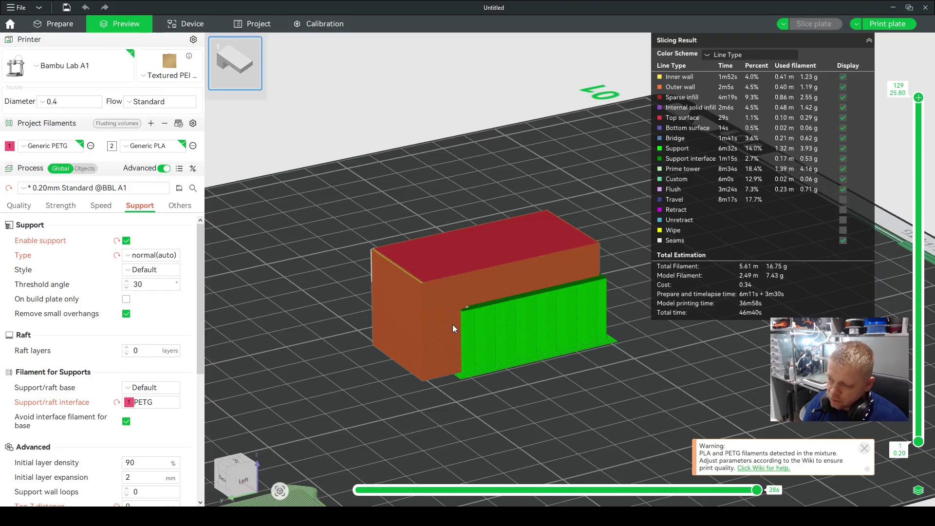
drag(473, 312, 431, 316)
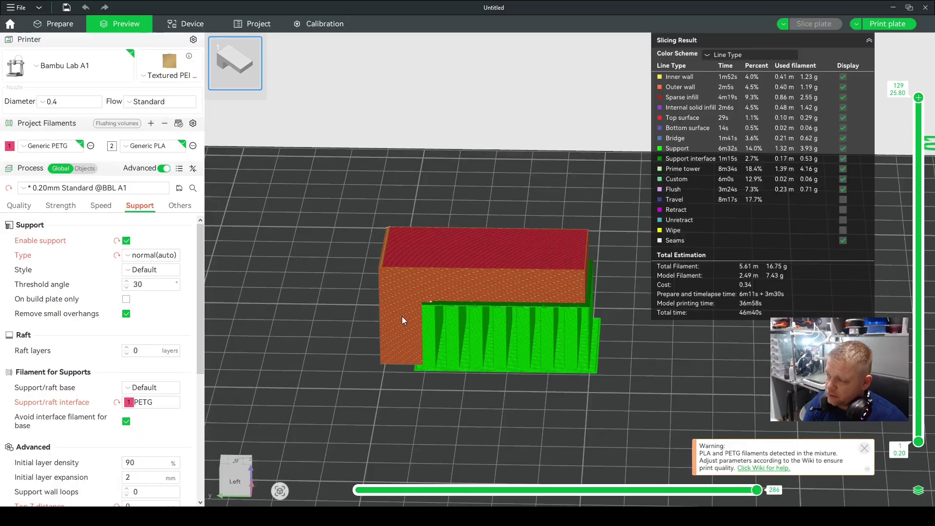
drag(476, 330, 473, 330)
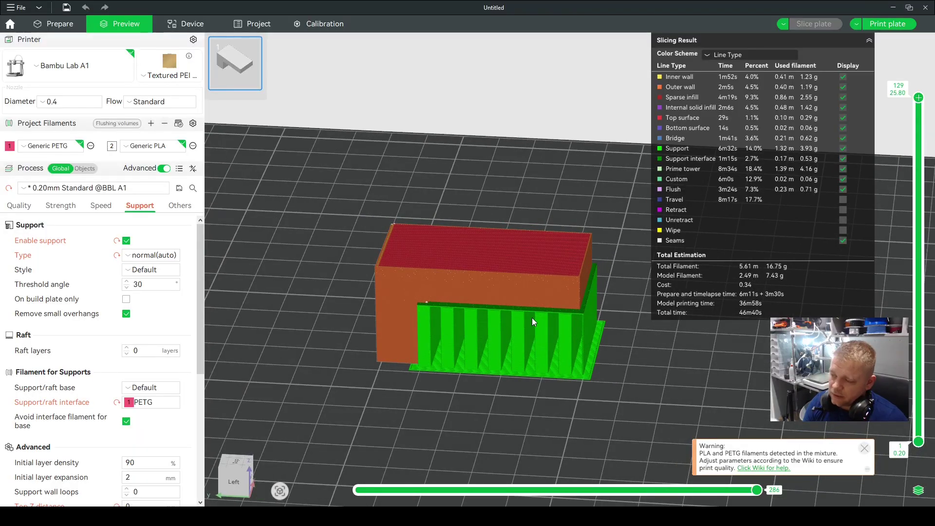
drag(532, 318, 426, 310)
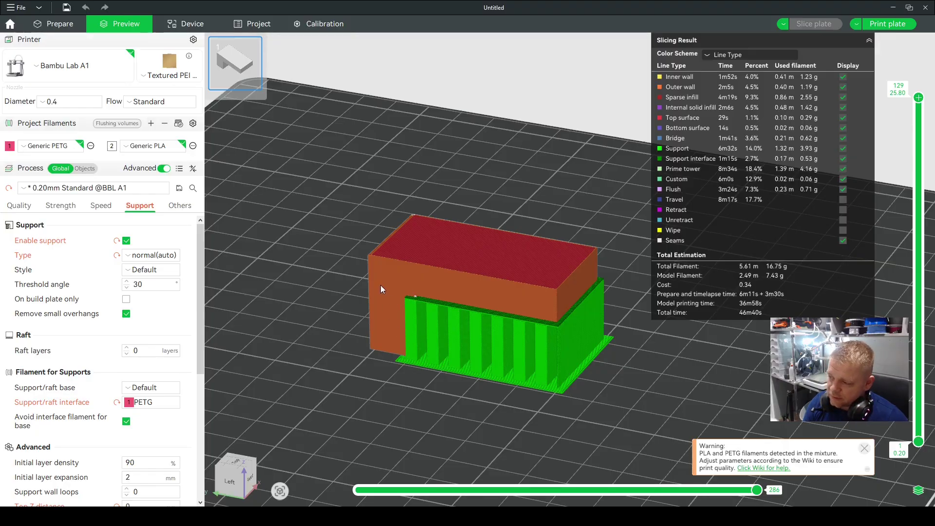
drag(401, 310, 440, 326)
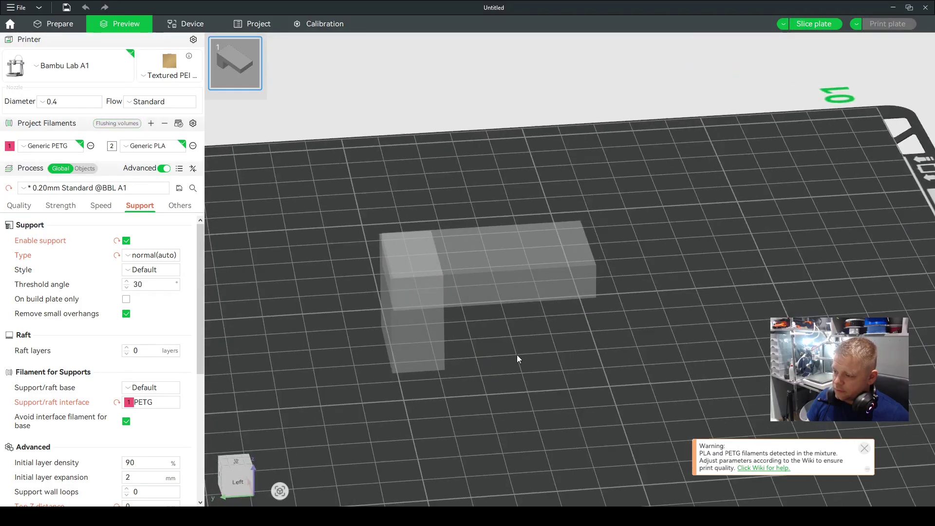
Slice the plate again and check the regenerated supports beneath the overhang in the preview
click(805, 23)
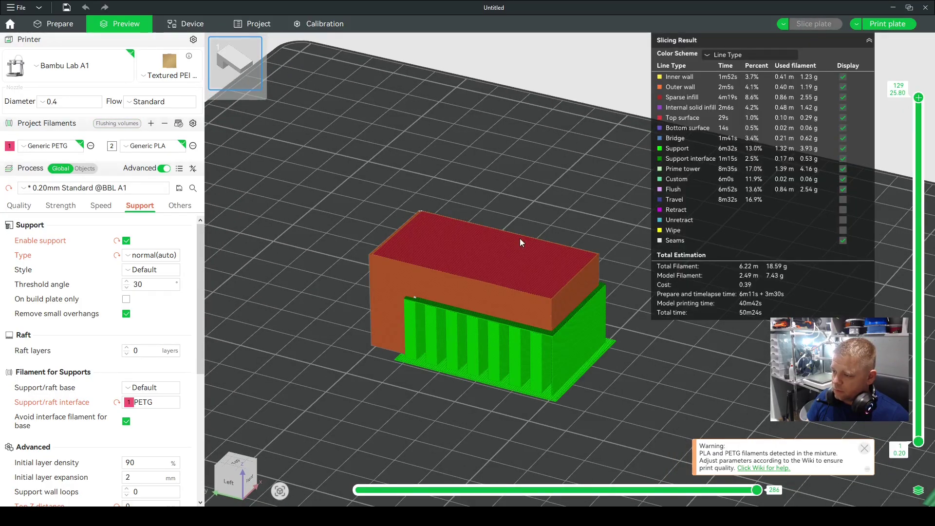
drag(517, 282, 481, 309)
scroll(482, 306, down, 3)
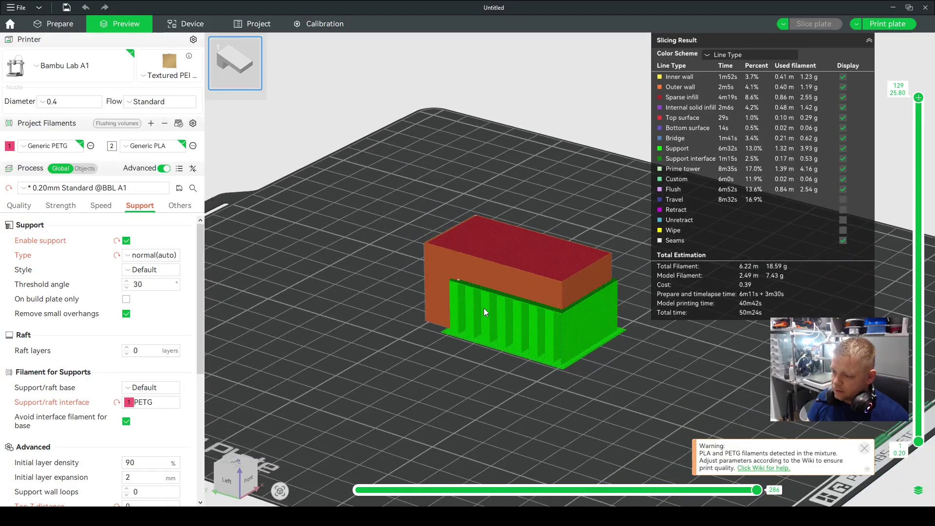
drag(485, 303, 506, 327)
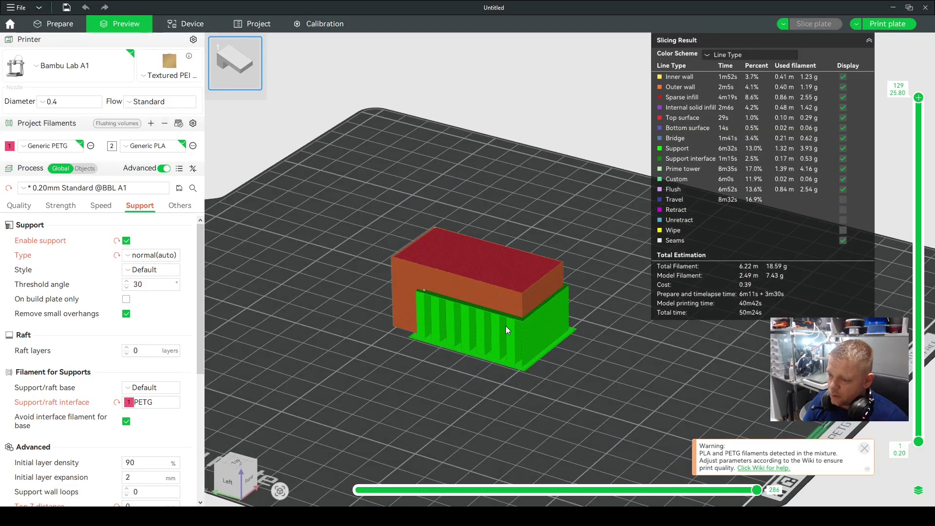